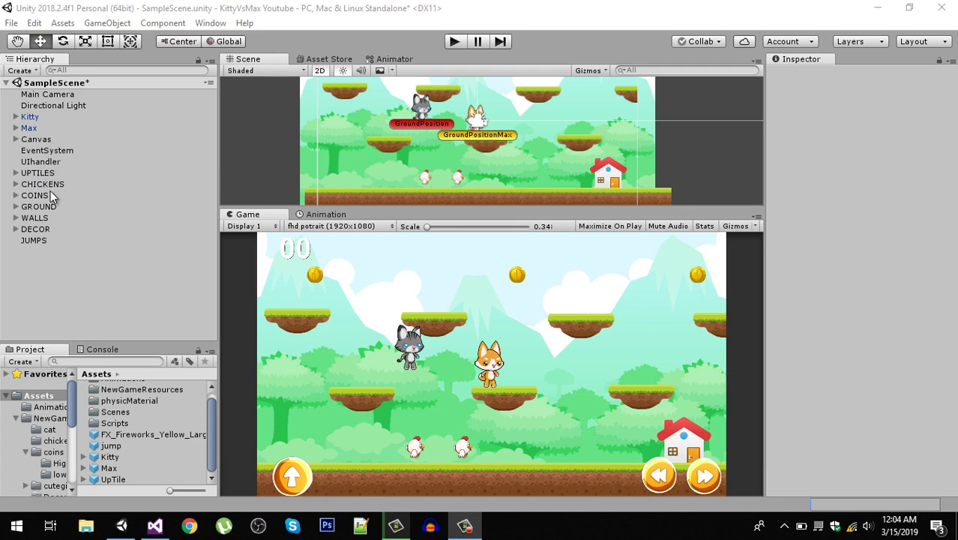
Step: Select the UPTILES group and enlarge the Scene view by shrinking the Game view
{"action": "left_click", "coordinate": [16, 173]}
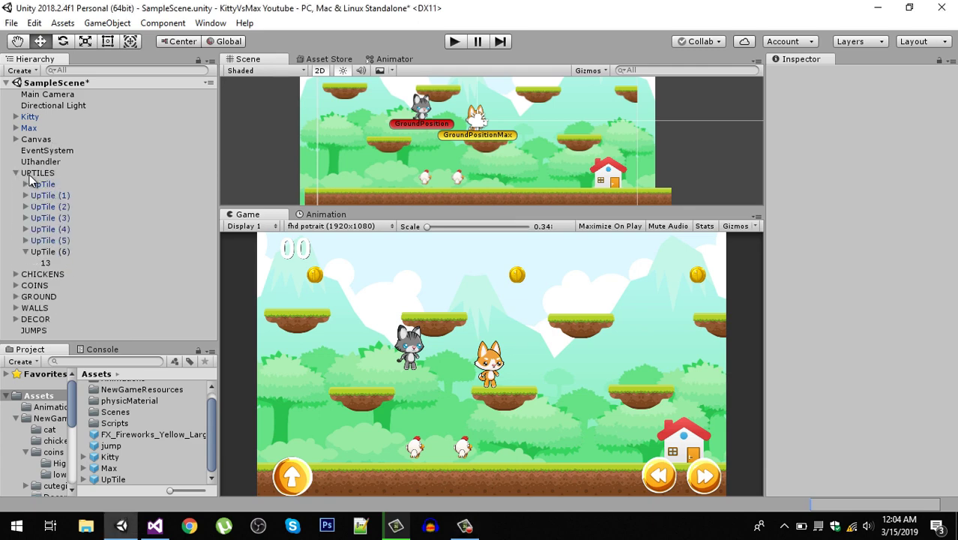
{"action": "left_click", "coordinate": [16, 173]}
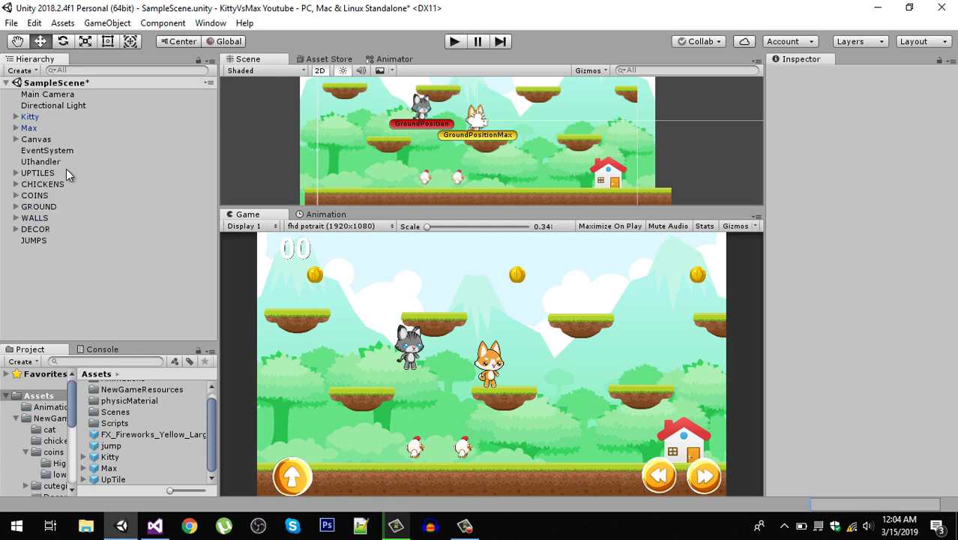
{"action": "left_click", "coordinate": [33, 71]}
{"action": "left_click", "coordinate": [47, 311]}
{"action": "left_click", "coordinate": [34, 173]}
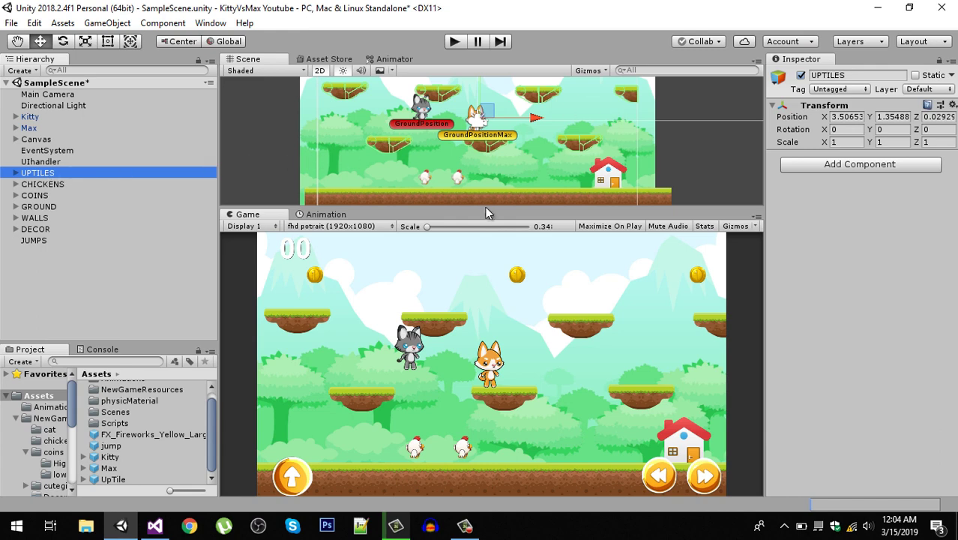
{"action": "left_click_drag", "start_coordinate": [486, 210], "coordinate": [485, 358]}
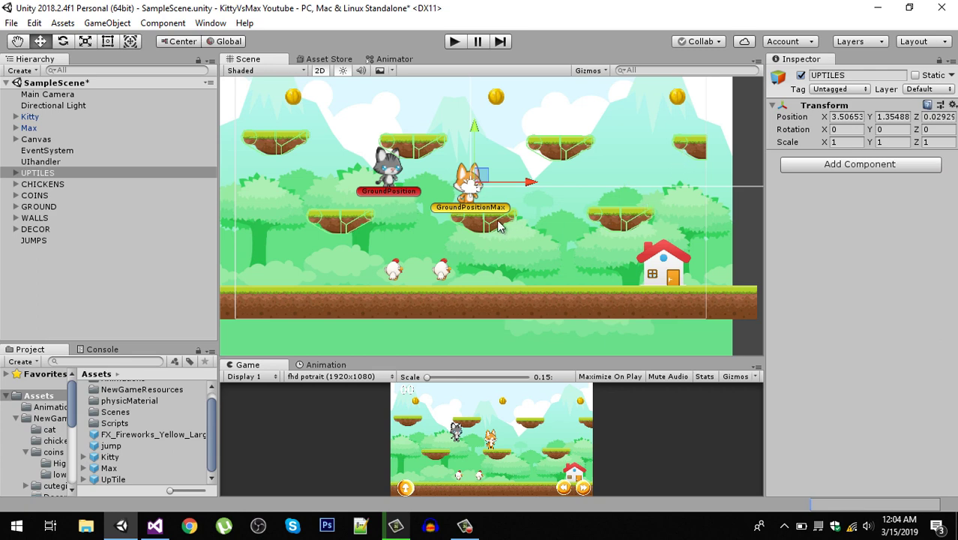
Step: Peek at UPTILES' tiles, then toggle the group's active checkbox off and back on
{"action": "left_click", "coordinate": [16, 173]}
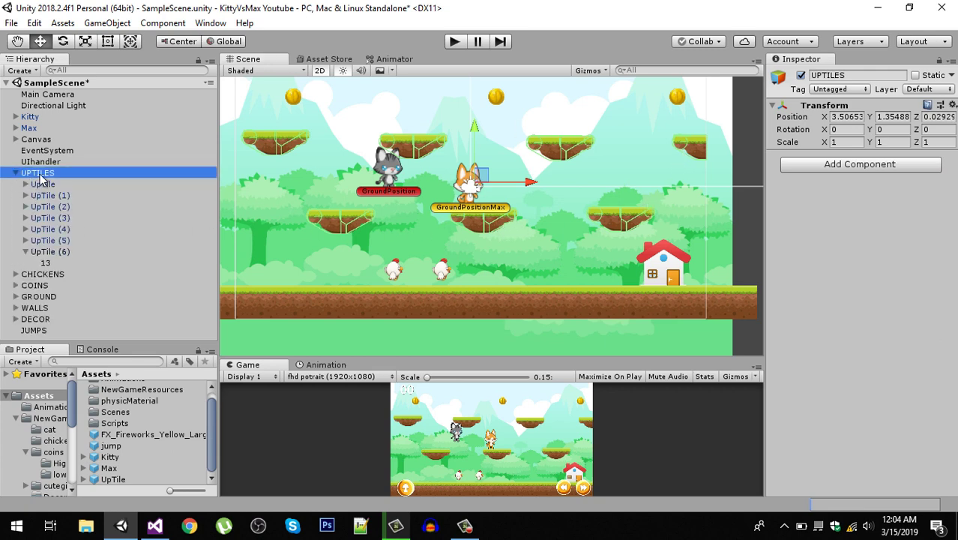
{"action": "left_click", "coordinate": [16, 174]}
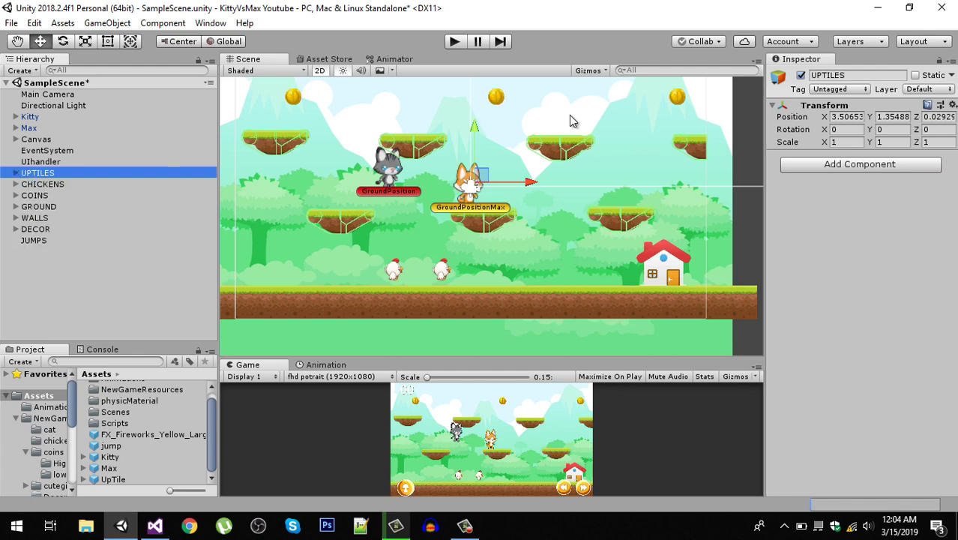
{"action": "left_click", "coordinate": [800, 75]}
{"action": "left_click", "coordinate": [801, 75]}
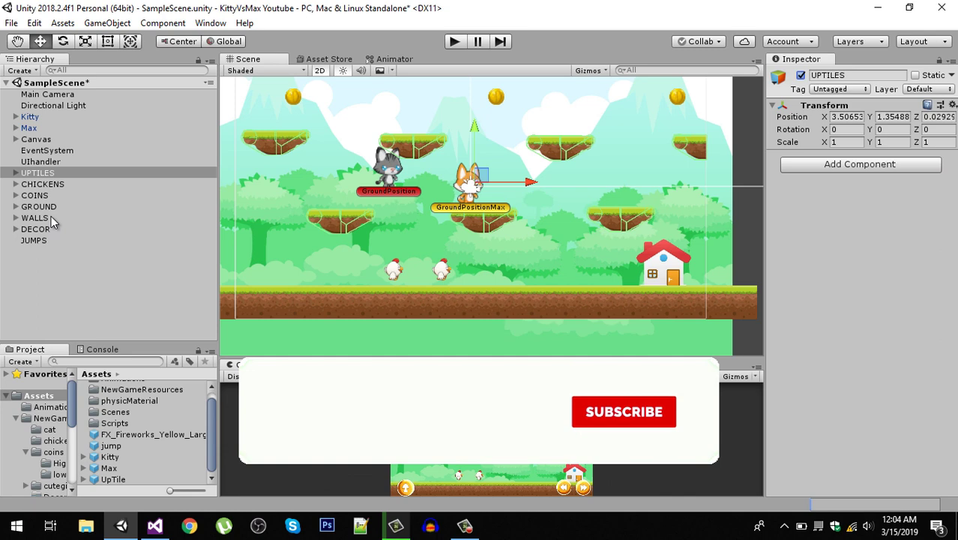
Step: Select CHICKENS and expand the CHICKENS, COINS, GROUND, WALLS and DECOR groups to review their contents
{"action": "left_click", "coordinate": [16, 184]}
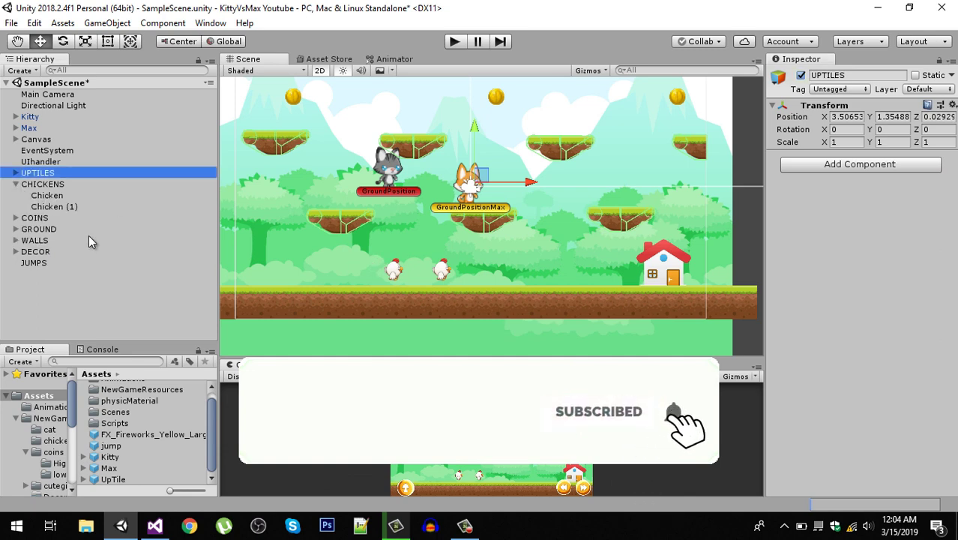
{"action": "left_click", "coordinate": [45, 185]}
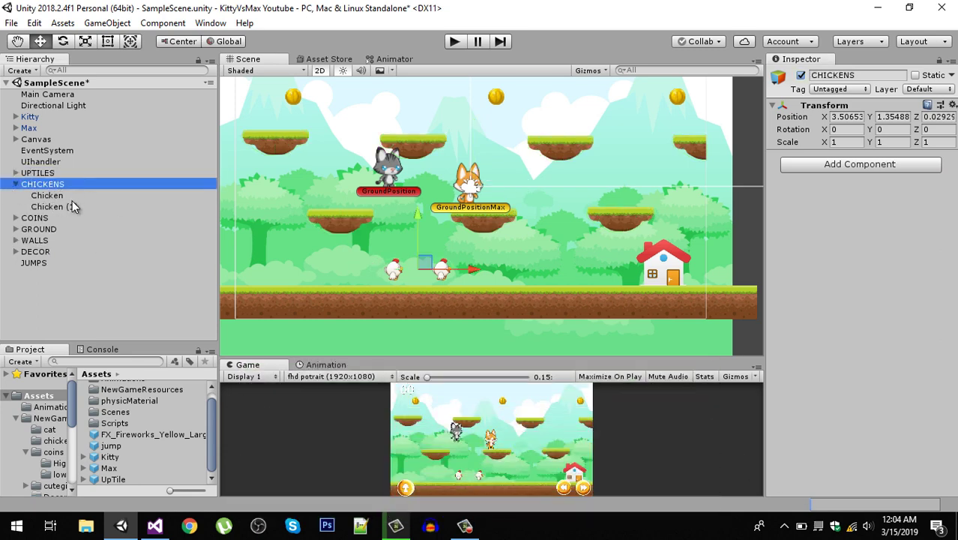
{"action": "left_click", "coordinate": [16, 219]}
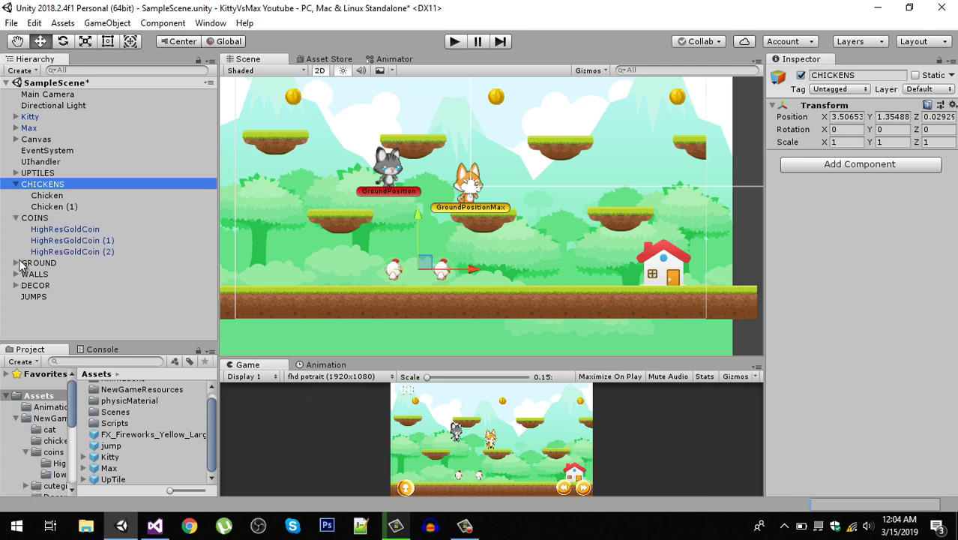
{"action": "left_click", "coordinate": [16, 263]}
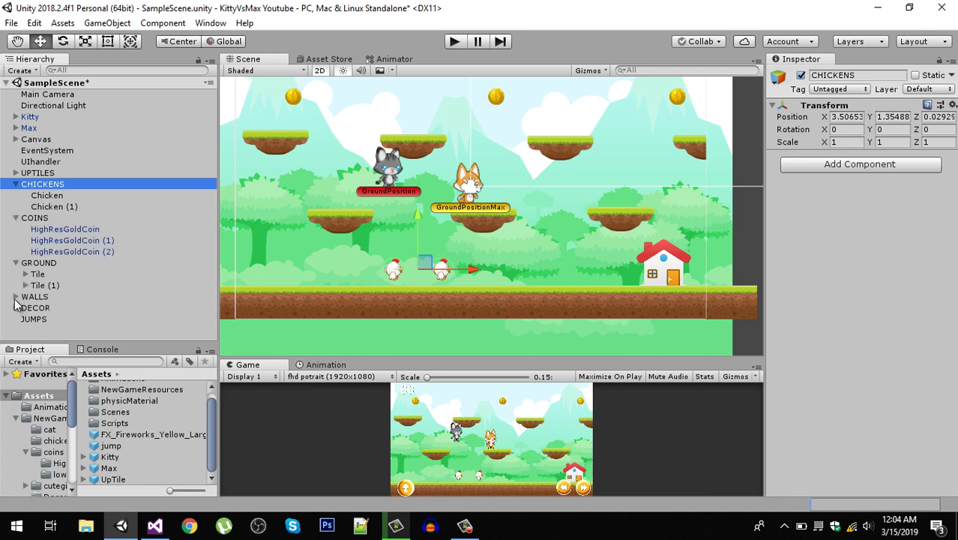
{"action": "left_click", "coordinate": [16, 297]}
{"action": "left_click", "coordinate": [16, 331]}
{"action": "scroll", "coordinate": [139, 278], "scroll_direction": "down", "scroll_amount": 1}
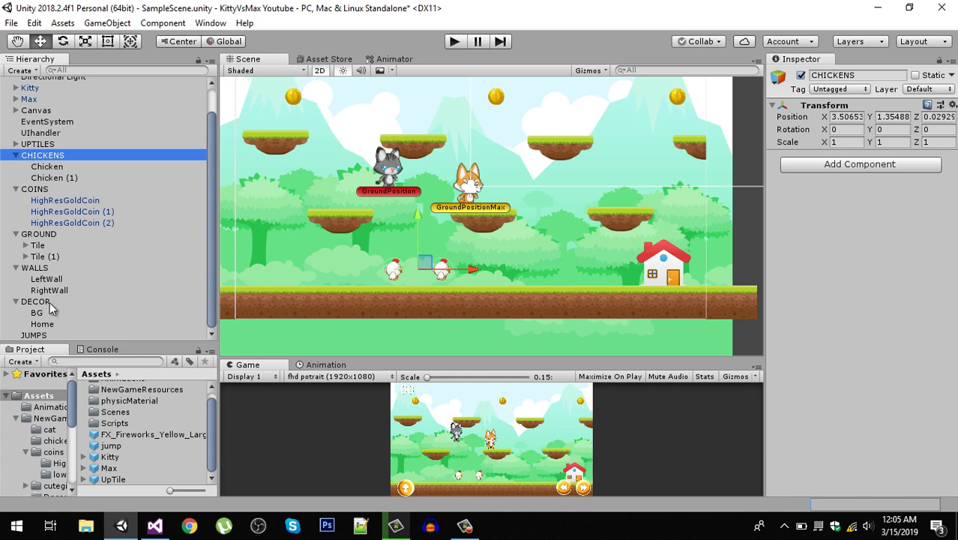
Step: Collapse DECOR, WALLS, GROUND, COINS and CHICKENS, leaving UPTILES expanded to list UpTile through UpTile (6)
{"action": "left_click", "coordinate": [15, 302]}
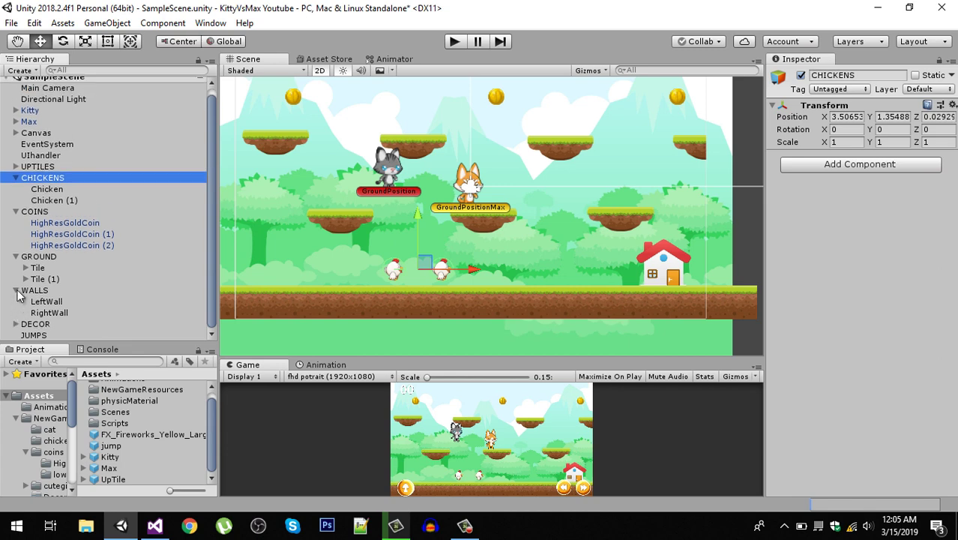
{"action": "left_click", "coordinate": [16, 291]}
{"action": "left_click", "coordinate": [16, 263]}
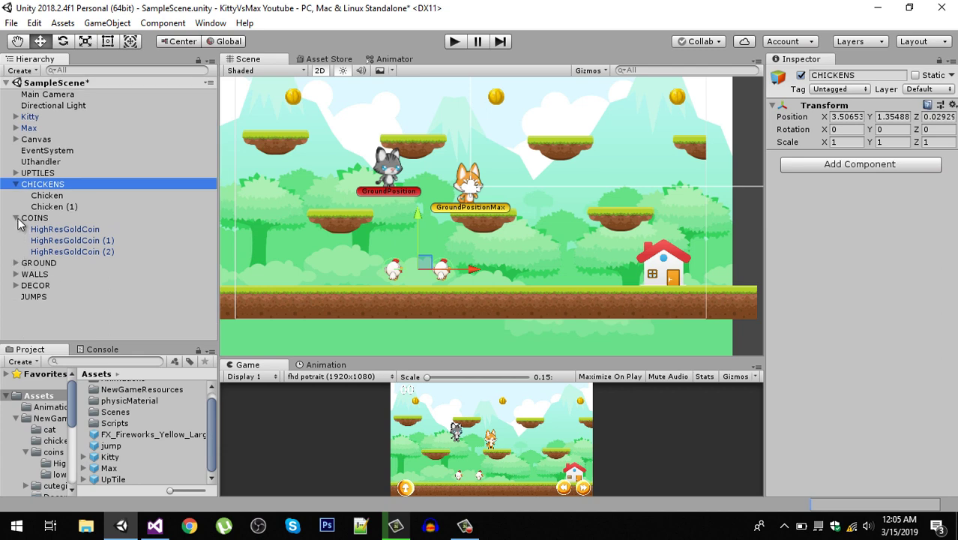
{"action": "left_click", "coordinate": [16, 217]}
{"action": "left_click", "coordinate": [15, 184]}
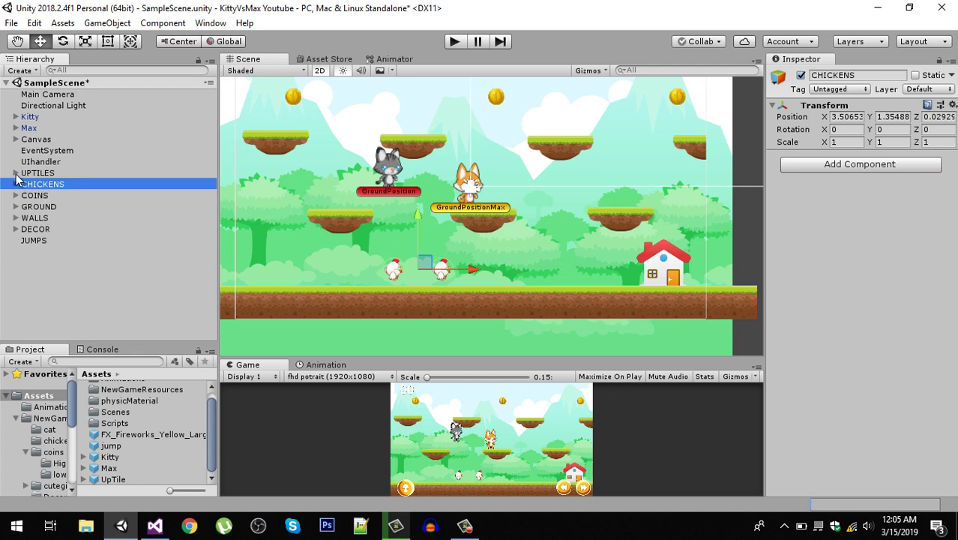
{"action": "left_click", "coordinate": [16, 174]}
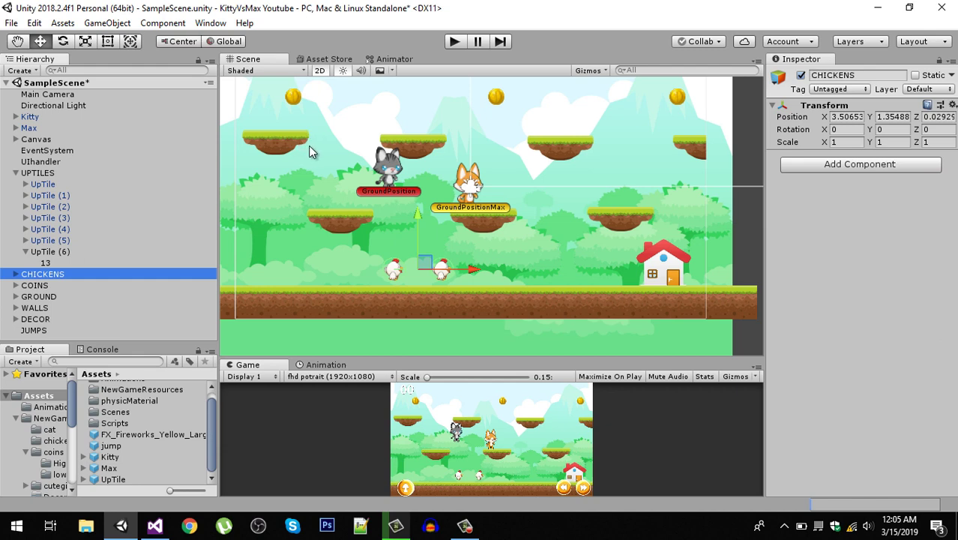
Step: Select the first UpTile at X -5.6, Y 0.36 and zoom in on it above the kitty
{"action": "scroll", "coordinate": [300, 138], "scroll_direction": "up", "scroll_amount": 4}
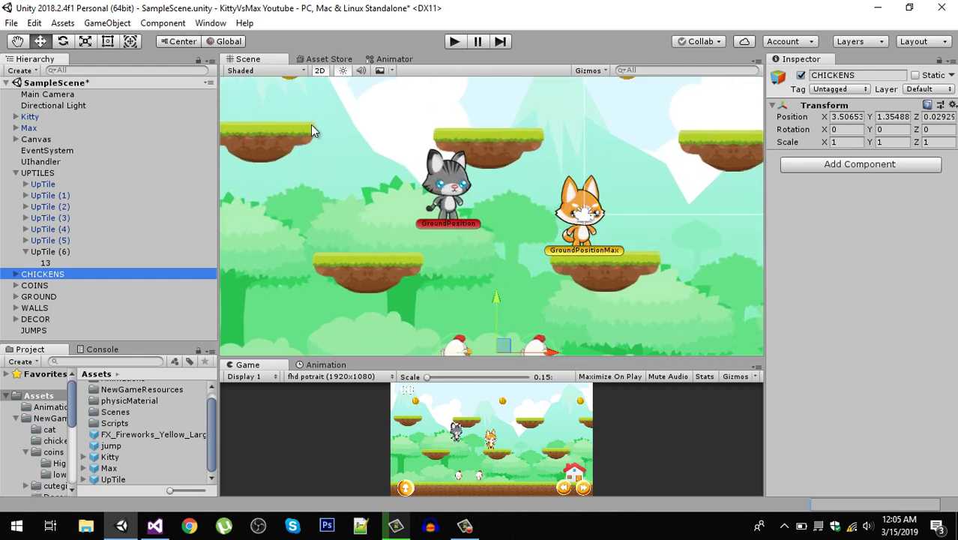
{"action": "left_click", "coordinate": [49, 185]}
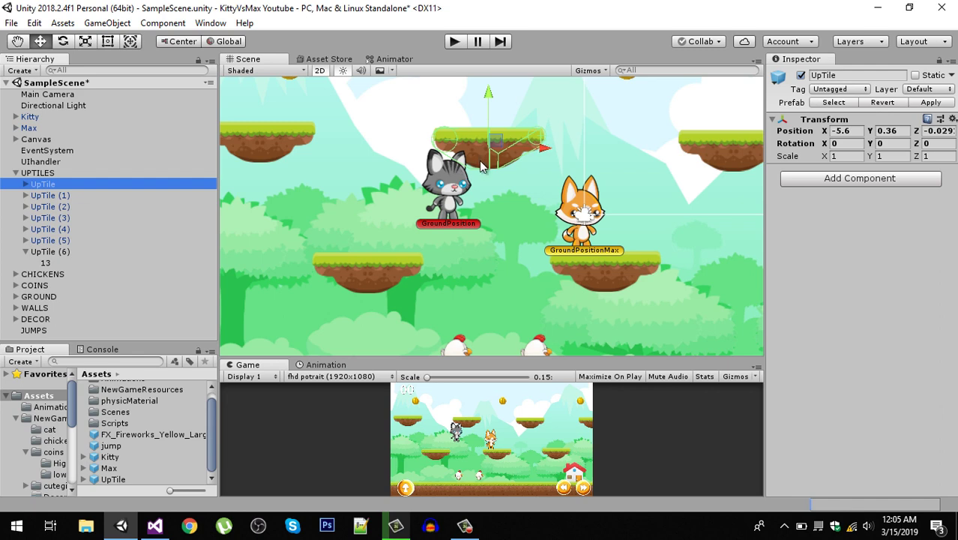
{"action": "scroll", "coordinate": [477, 162], "scroll_direction": "up", "scroll_amount": 4}
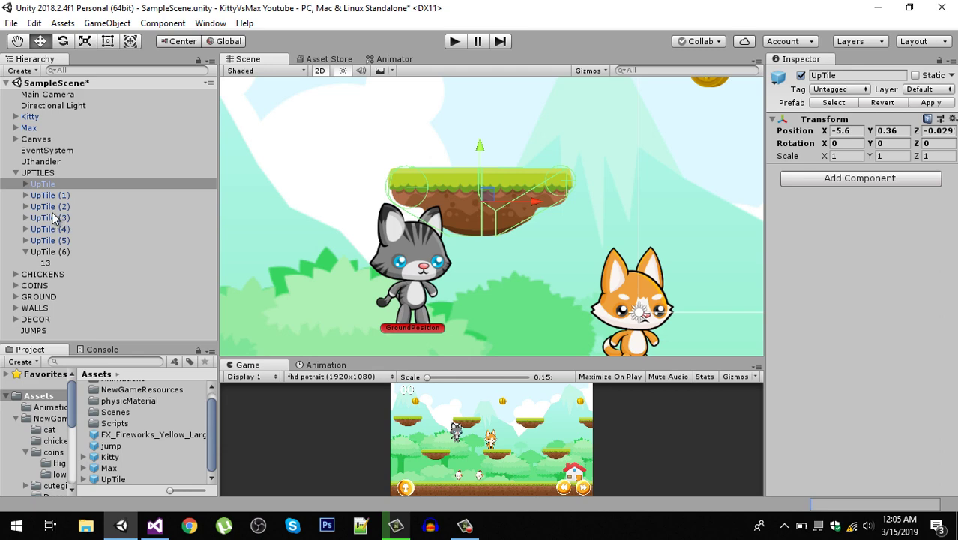
{"action": "scroll", "coordinate": [428, 256], "scroll_direction": "up", "scroll_amount": 5}
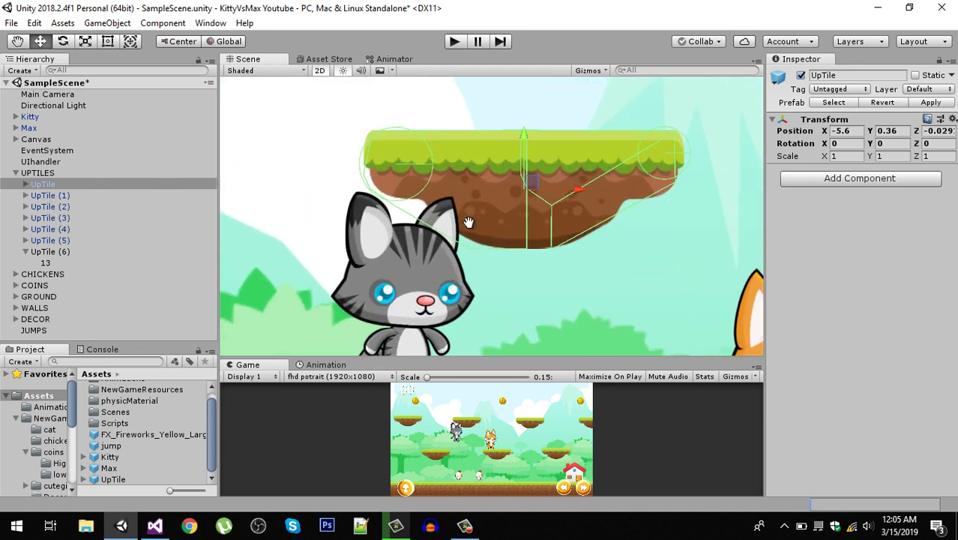
Step: Expand UpTile into its children 13 and 13 (1) and inspect part 13's colliders
{"action": "left_click", "coordinate": [25, 184]}
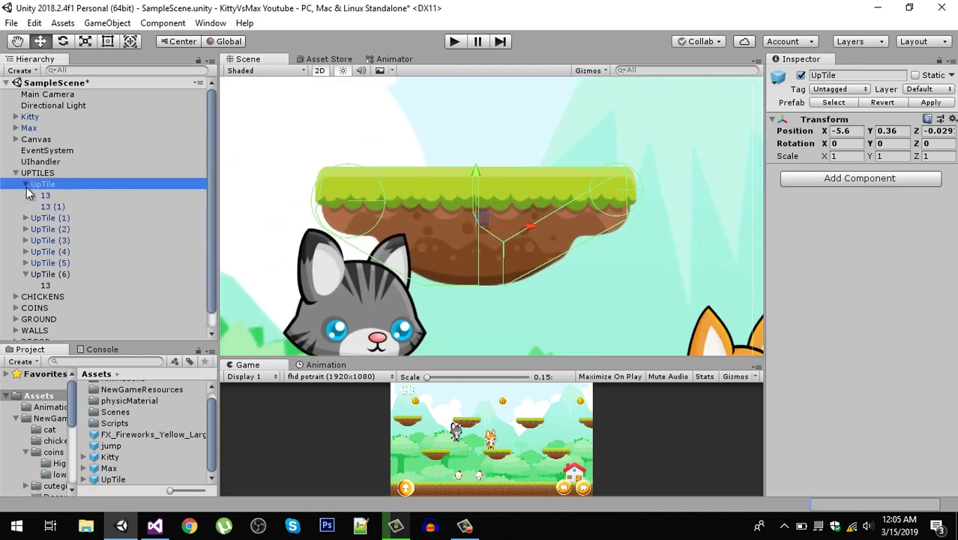
{"action": "left_click", "coordinate": [56, 197]}
{"action": "left_click", "coordinate": [61, 209]}
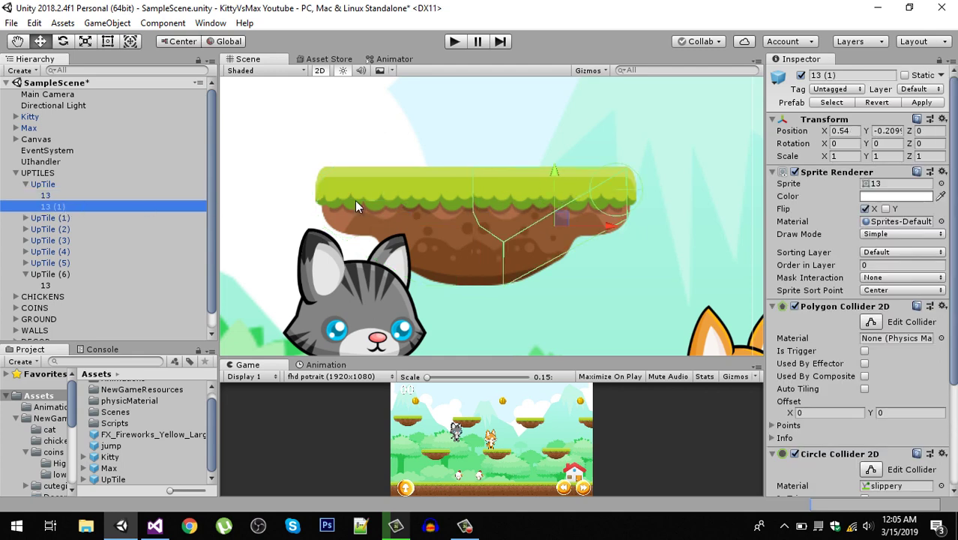
{"action": "left_click", "coordinate": [375, 195]}
{"action": "left_click", "coordinate": [52, 196]}
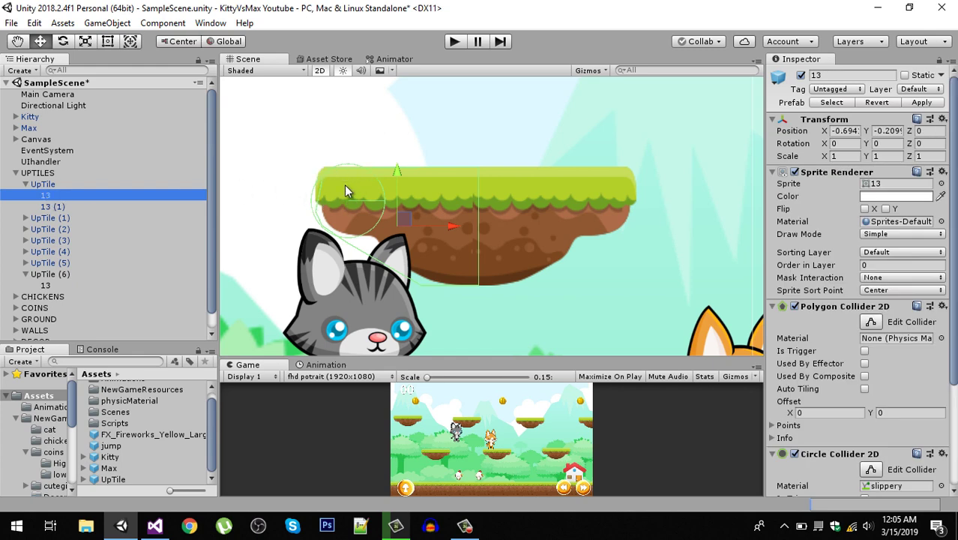
{"action": "scroll", "coordinate": [344, 199], "scroll_direction": "up", "scroll_amount": 4}
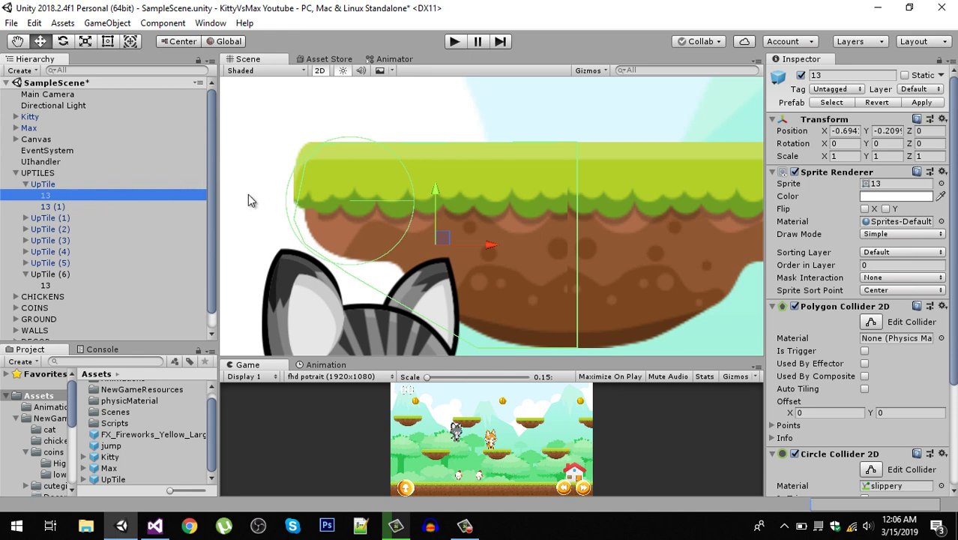
{"action": "scroll", "coordinate": [829, 332], "scroll_direction": "down", "scroll_amount": 4}
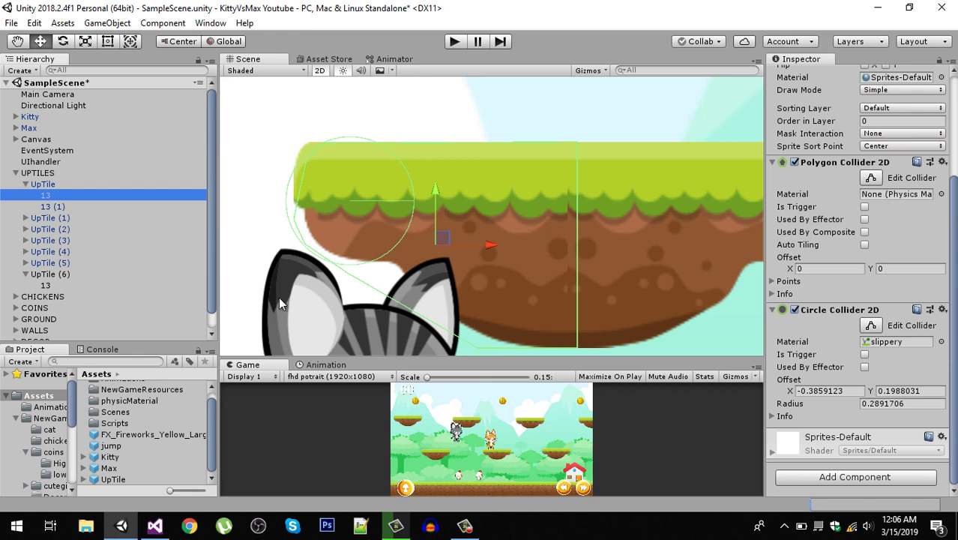
{"action": "middle_click_drag", "start_coordinate": [676, 268], "coordinate": [571, 261]}
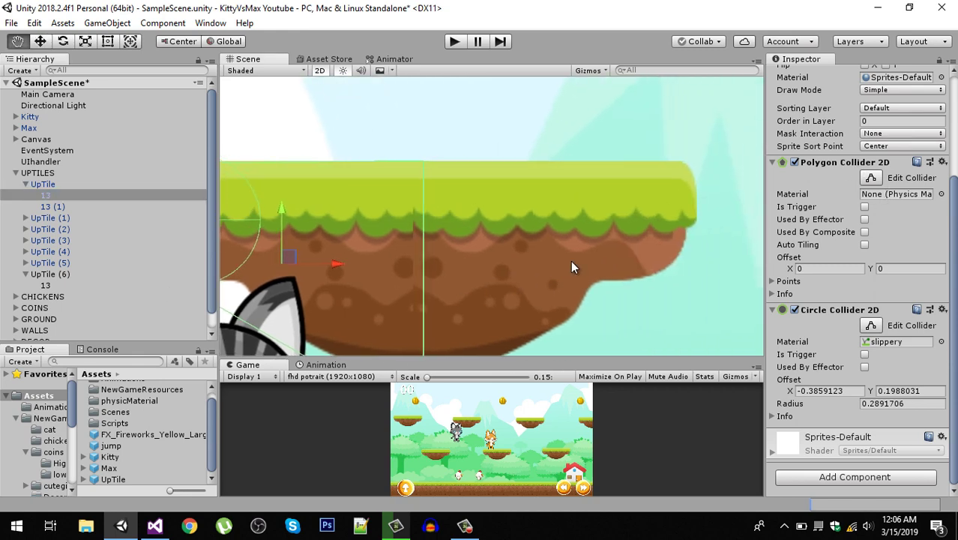
Step: Edit the Polygon Collider 2D of part 13 (1), then select the UpTile parent
{"action": "left_click", "coordinate": [629, 226]}
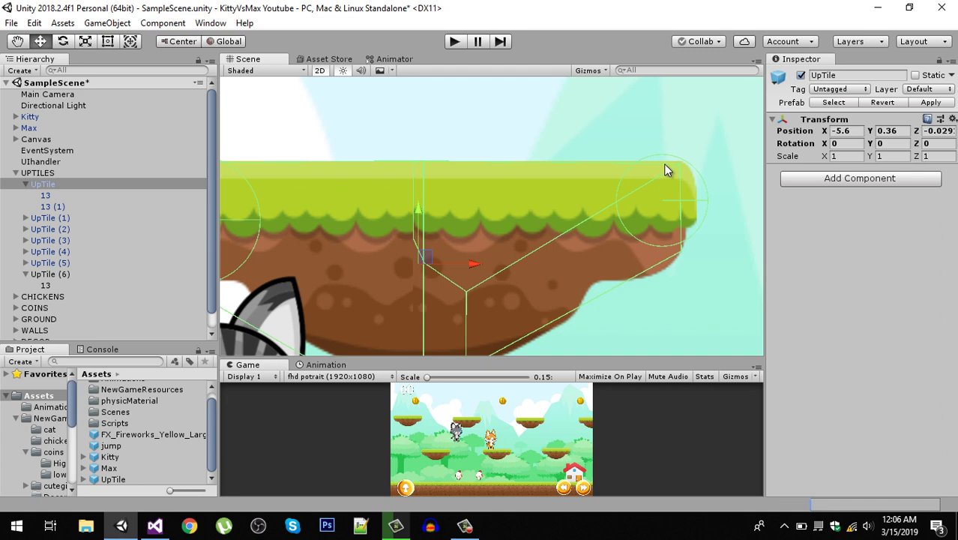
{"action": "left_click", "coordinate": [53, 204]}
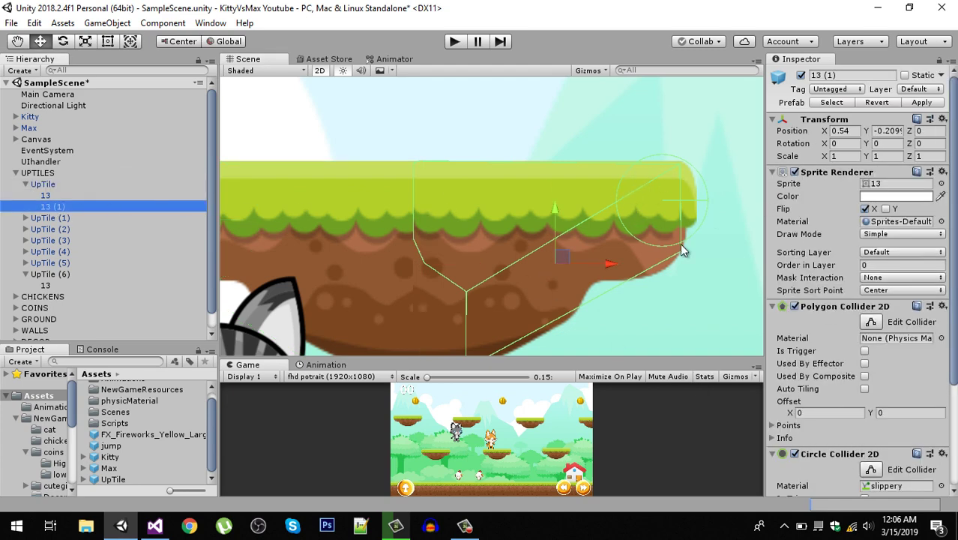
{"action": "scroll", "coordinate": [888, 465], "scroll_direction": "down", "scroll_amount": 1}
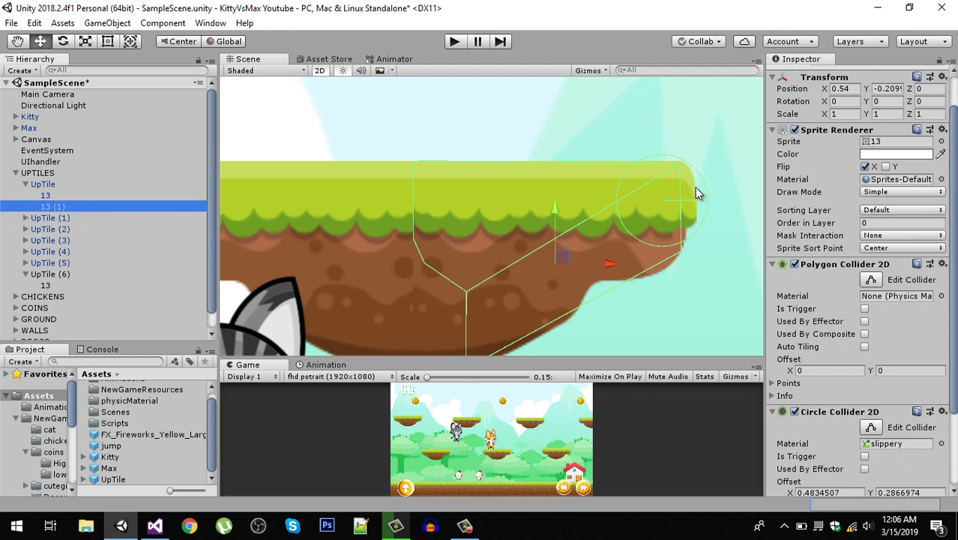
{"action": "left_click", "coordinate": [870, 279]}
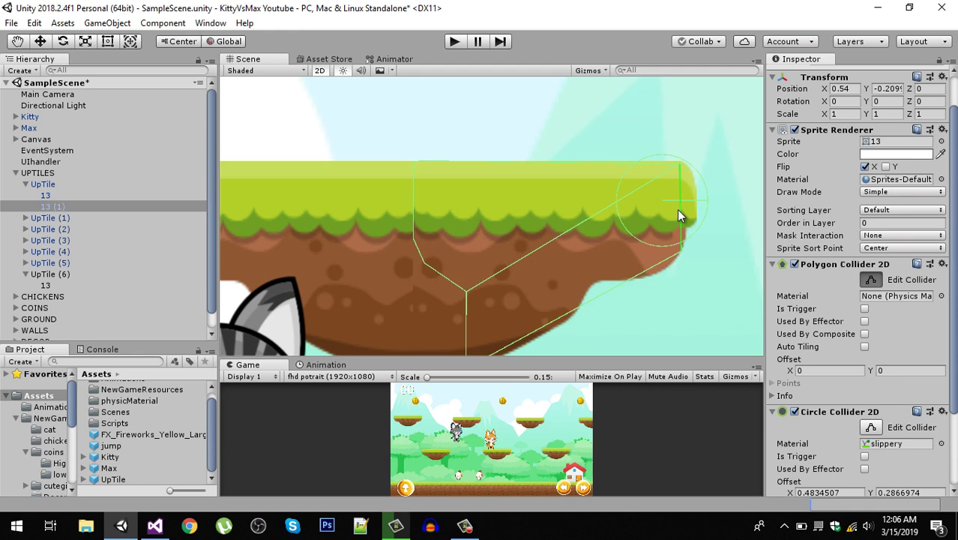
{"action": "left_click", "coordinate": [44, 185]}
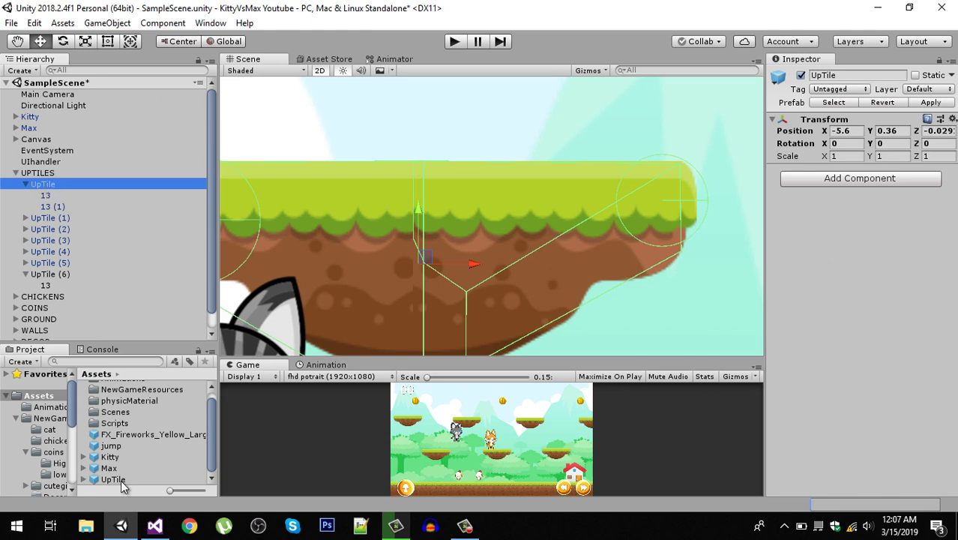
Step: Zoom the Scene view out and let the Game view fill most of the editor showing the full level
{"action": "scroll", "coordinate": [494, 296], "scroll_direction": "down", "scroll_amount": 3}
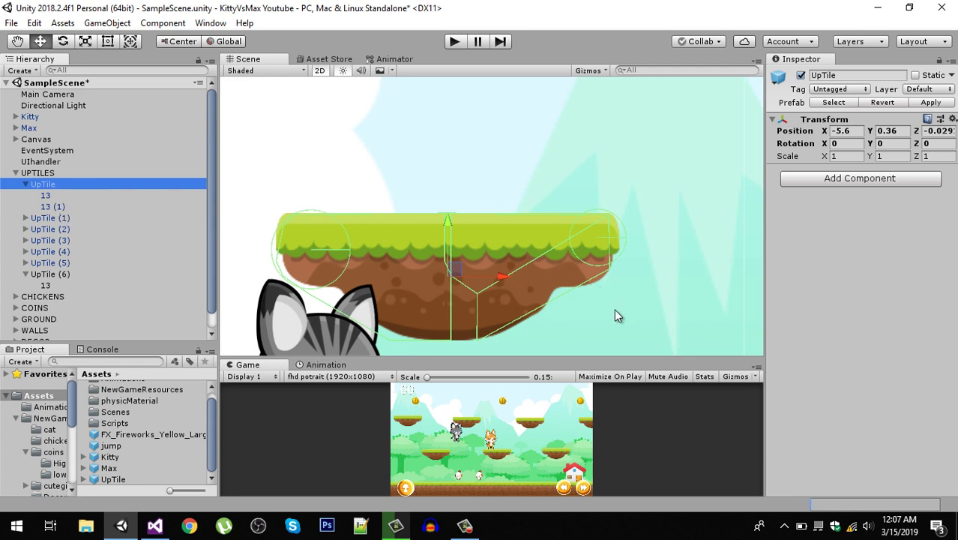
{"action": "left_click_drag", "start_coordinate": [571, 357], "coordinate": [596, 158]}
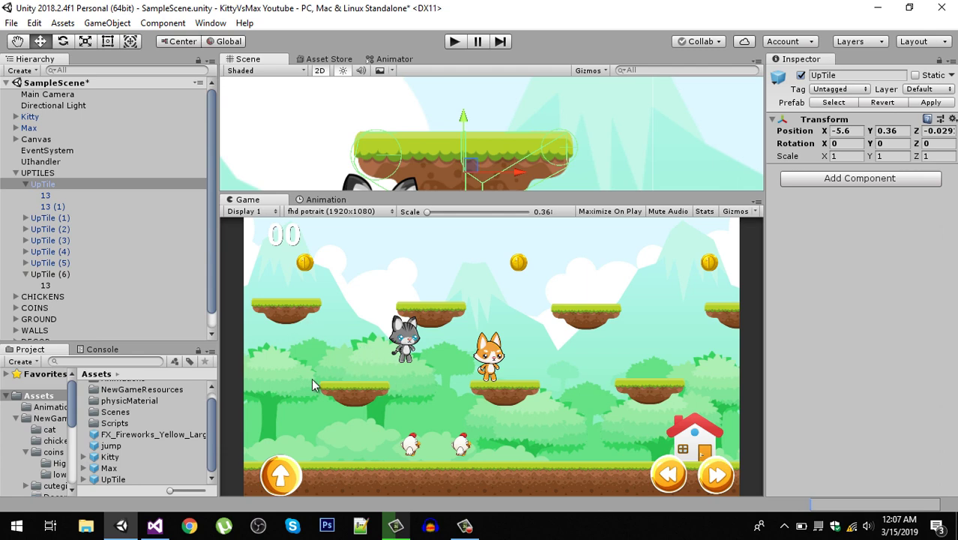
Step: Inspect the jump prefab: tag jump and a 1-by-1 Box Collider 2D with Is Trigger on
{"action": "scroll", "coordinate": [215, 218], "scroll_direction": "down", "scroll_amount": 1}
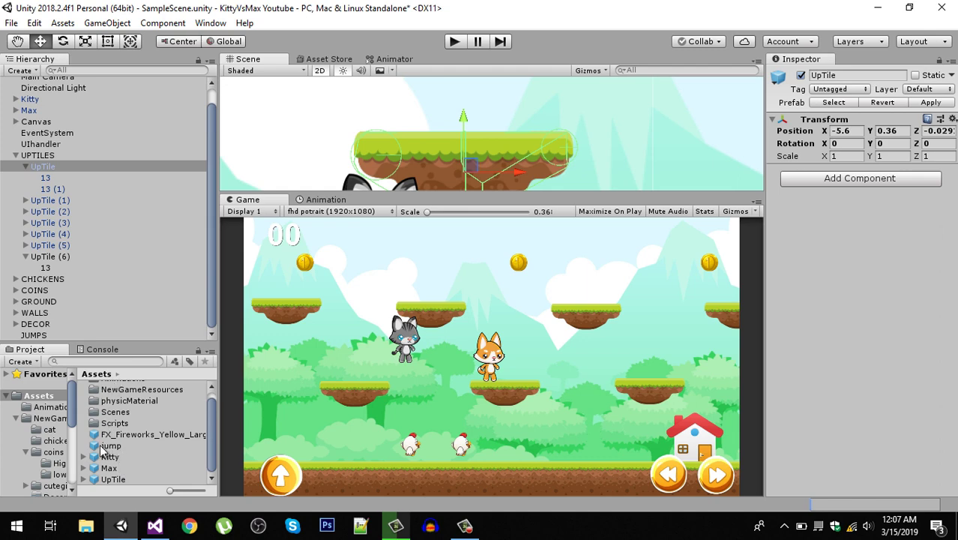
{"action": "left_click", "coordinate": [118, 446]}
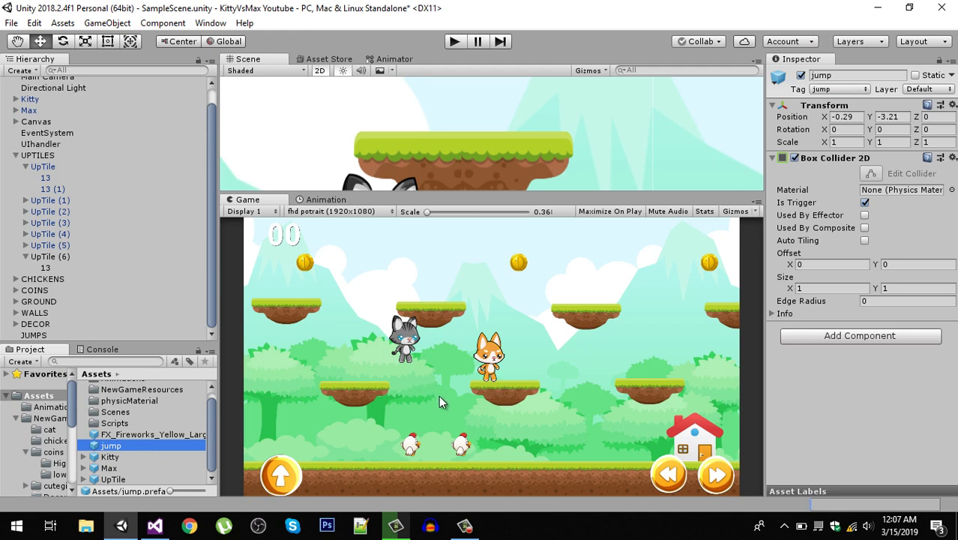
Step: Collapse UPTILES, check Kitty, then view Max's script with Speed 170 and Jumpforce 50
{"action": "left_click", "coordinate": [14, 156]}
{"action": "left_click", "coordinate": [15, 160]}
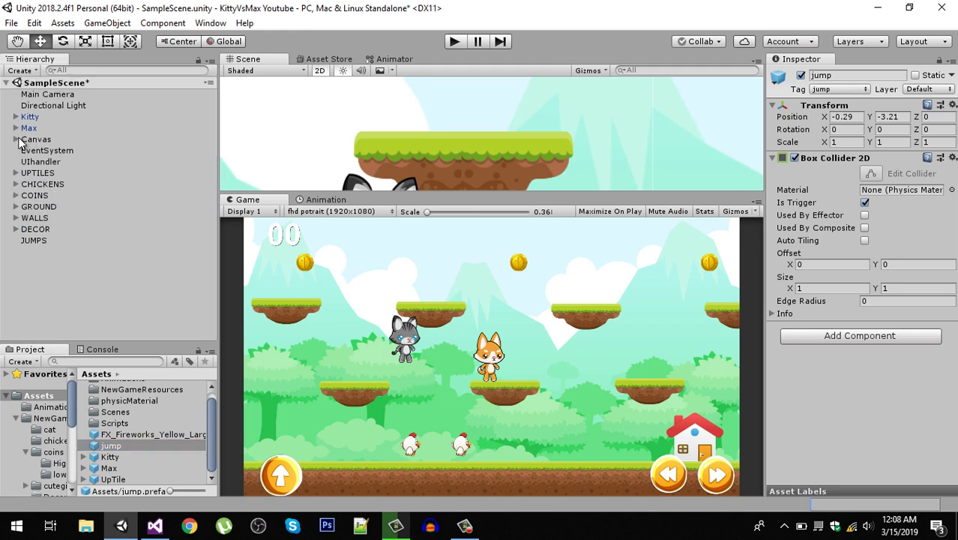
{"action": "left_click", "coordinate": [30, 117]}
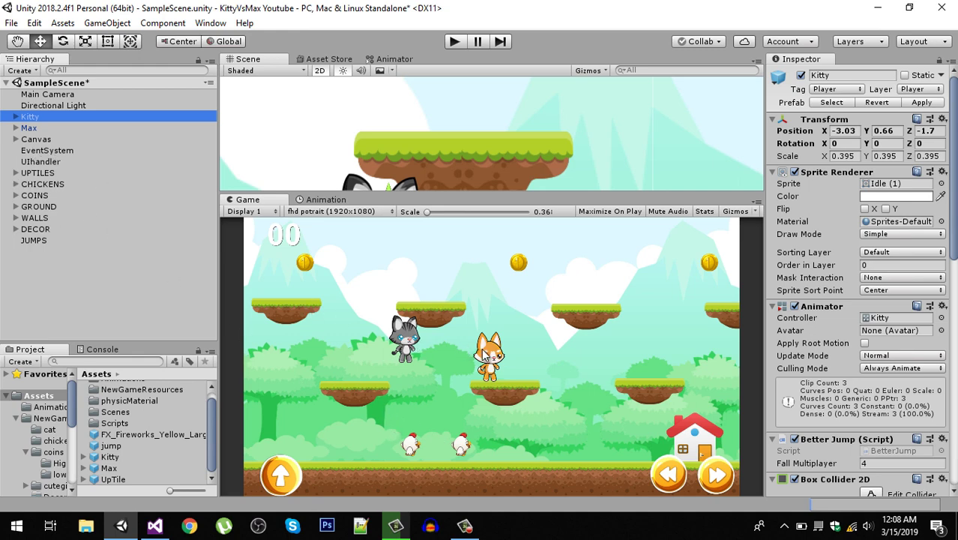
{"action": "left_click", "coordinate": [30, 127]}
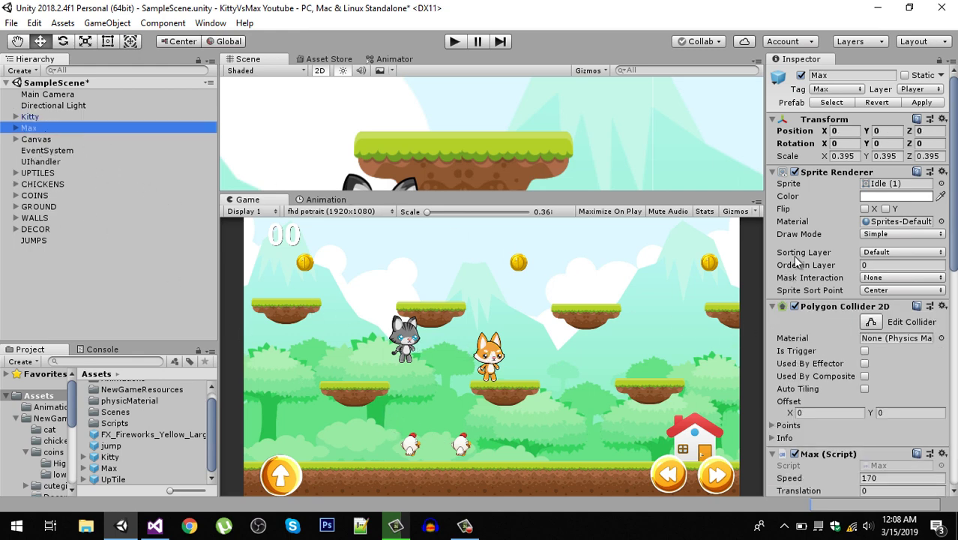
{"action": "scroll", "coordinate": [840, 300], "scroll_direction": "down", "scroll_amount": 2}
{"action": "scroll", "coordinate": [840, 300], "scroll_direction": "down", "scroll_amount": 1}
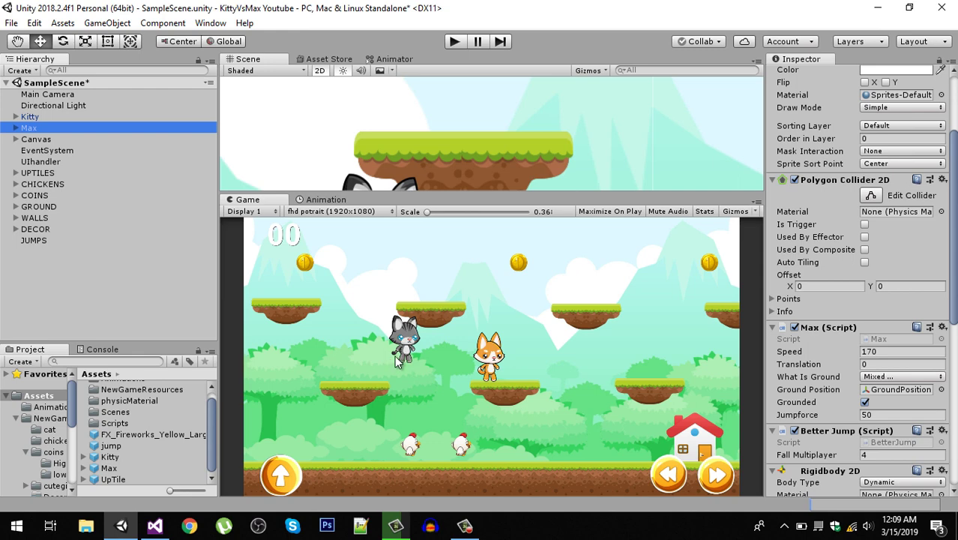
Step: In Visual Studio, review Kitty.cs's public Max GameObject field
{"action": "left_click", "coordinate": [155, 525]}
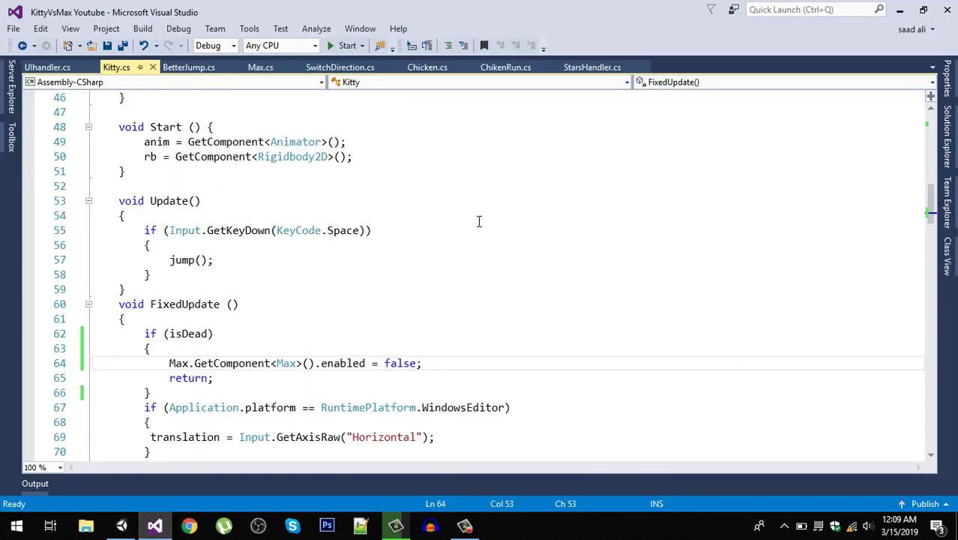
{"action": "scroll", "coordinate": [268, 221], "scroll_direction": "up", "scroll_amount": 15}
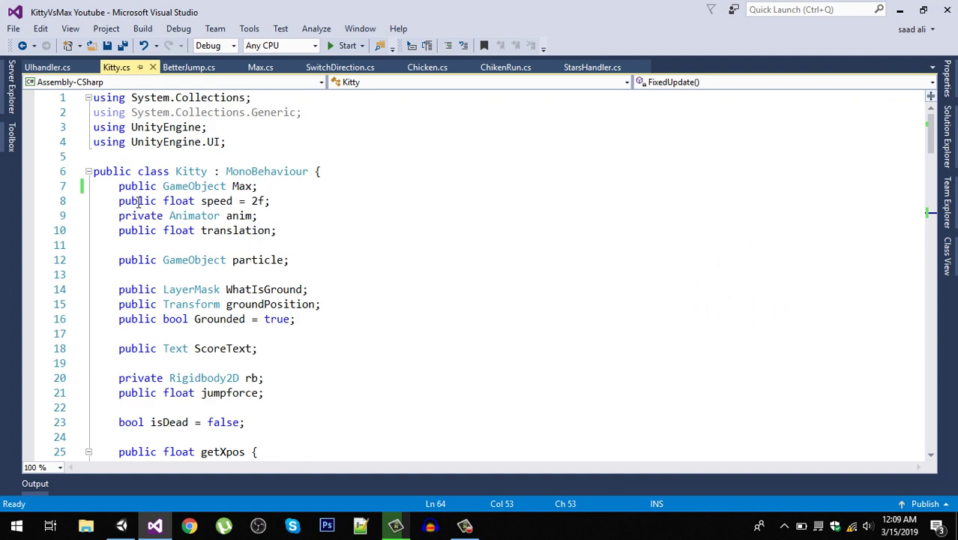
{"action": "left_click_drag", "start_coordinate": [109, 186], "coordinate": [259, 186]}
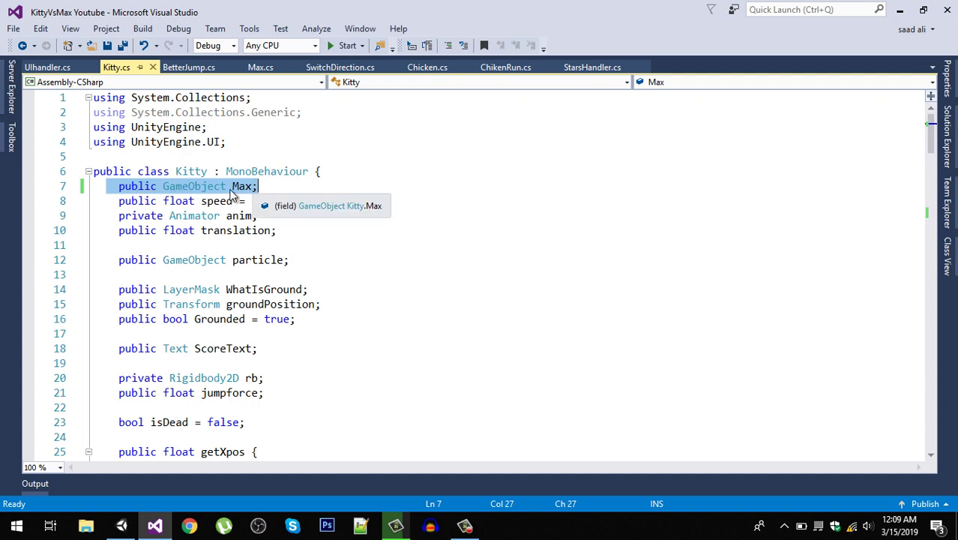
{"action": "scroll", "coordinate": [272, 198], "scroll_direction": "down", "scroll_amount": 5}
{"action": "scroll", "coordinate": [272, 201], "scroll_direction": "down", "scroll_amount": 12}
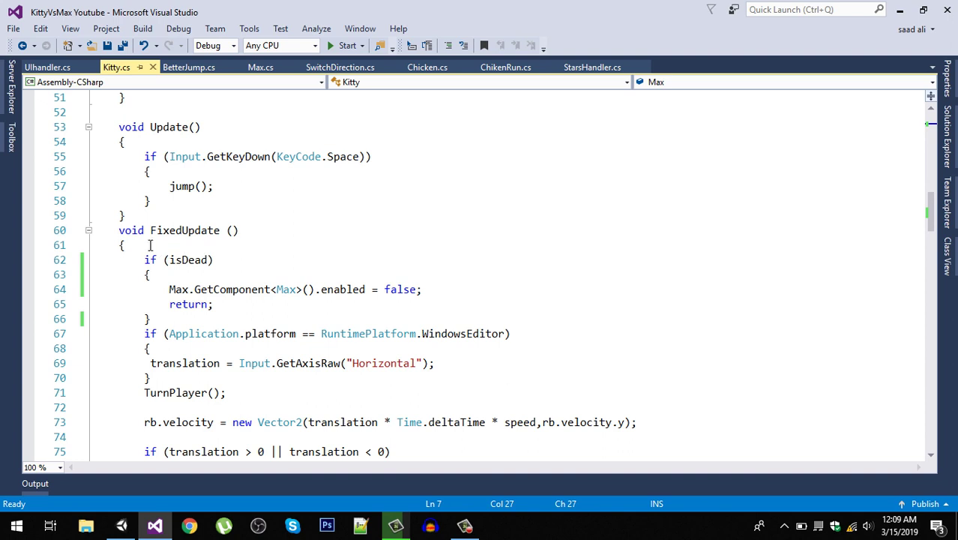
Step: Review FixedUpdate's isDead block disabling Max's Max component, save Kitty.cs and return to Unity
{"action": "left_click", "coordinate": [116, 234]}
{"action": "left_click_drag", "start_coordinate": [140, 259], "coordinate": [218, 261]}
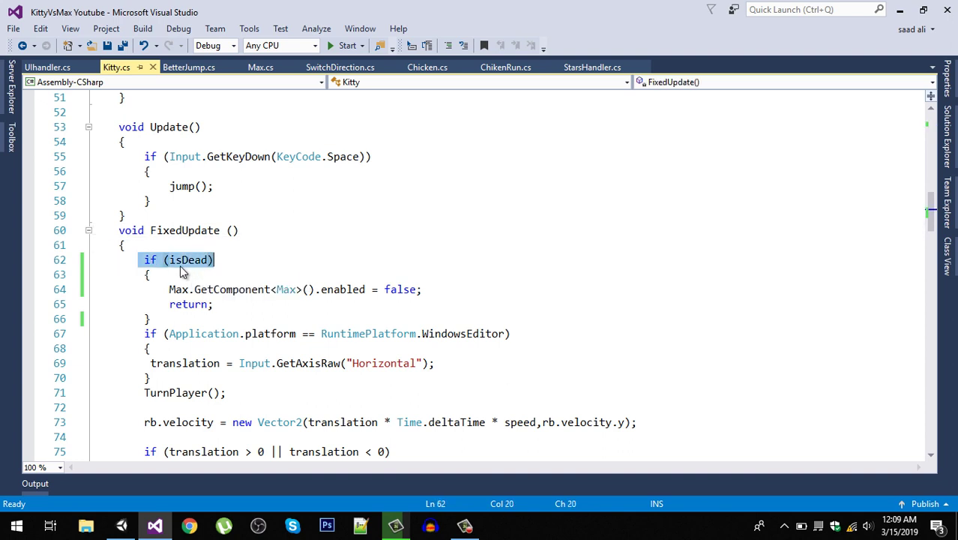
{"action": "left_click_drag", "start_coordinate": [163, 289], "coordinate": [308, 292]}
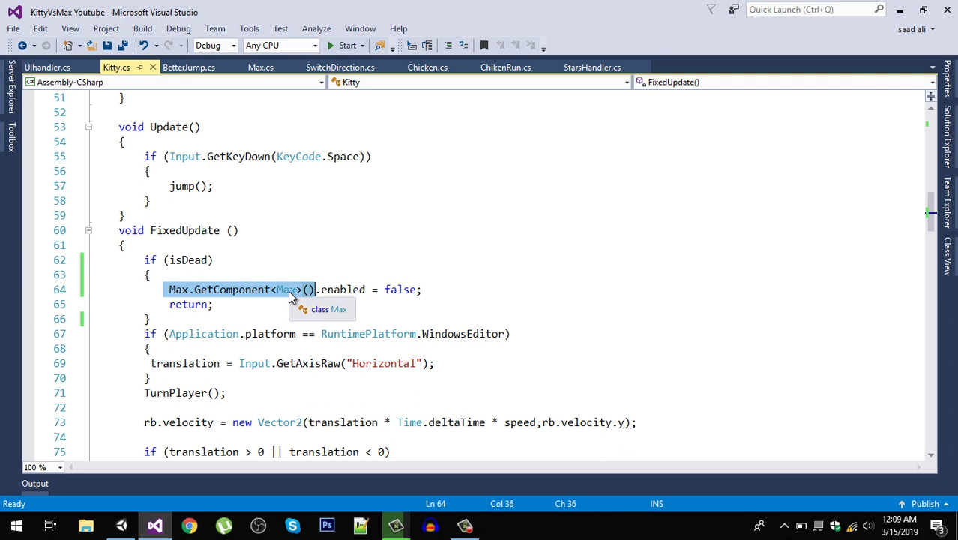
{"action": "double_click", "coordinate": [291, 293]}
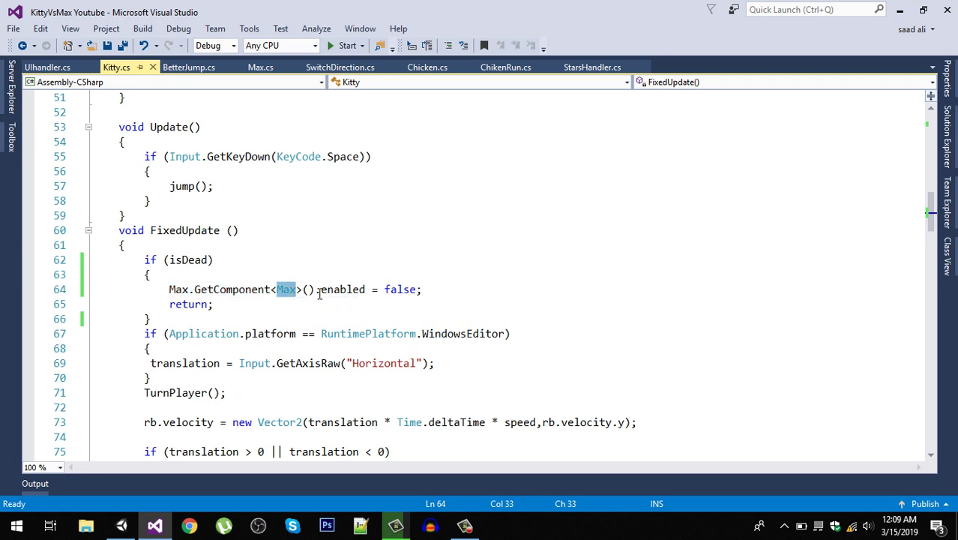
{"action": "left_click_drag", "start_coordinate": [321, 292], "coordinate": [436, 292]}
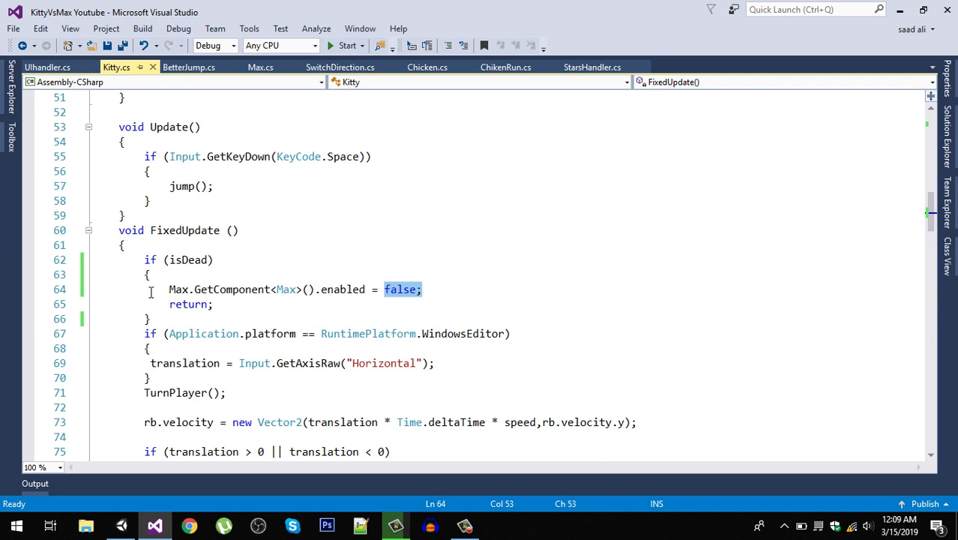
{"action": "left_click_drag", "start_coordinate": [154, 292], "coordinate": [240, 293]}
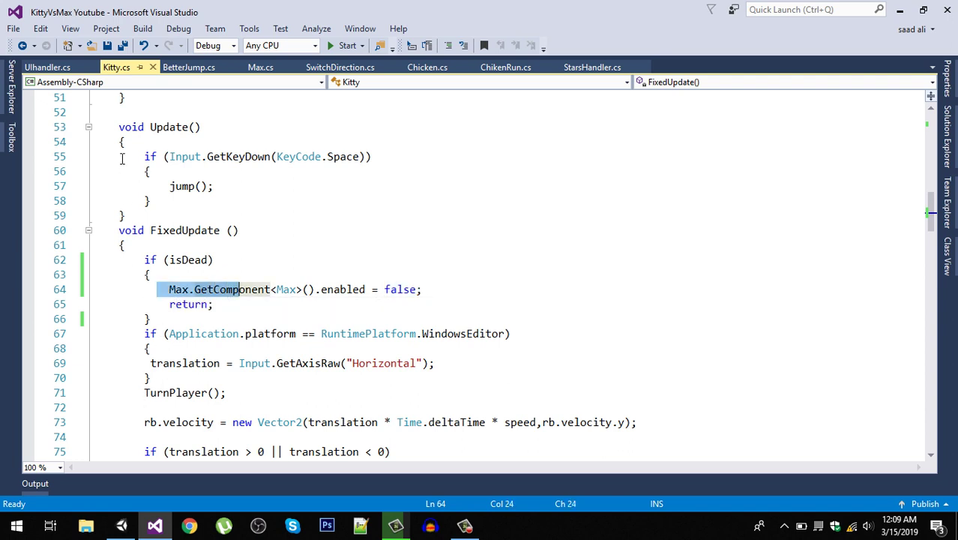
{"action": "left_click", "coordinate": [111, 45]}
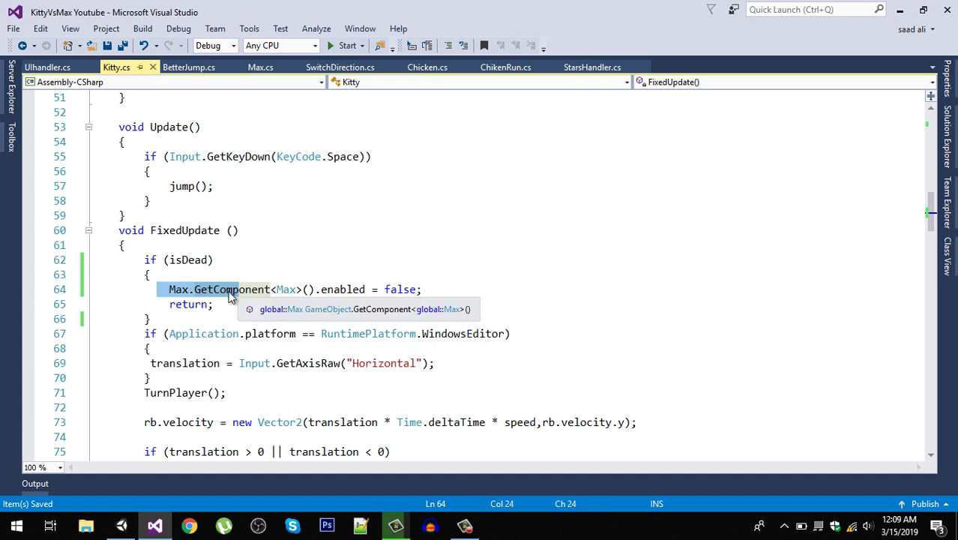
{"action": "left_click", "coordinate": [126, 528]}
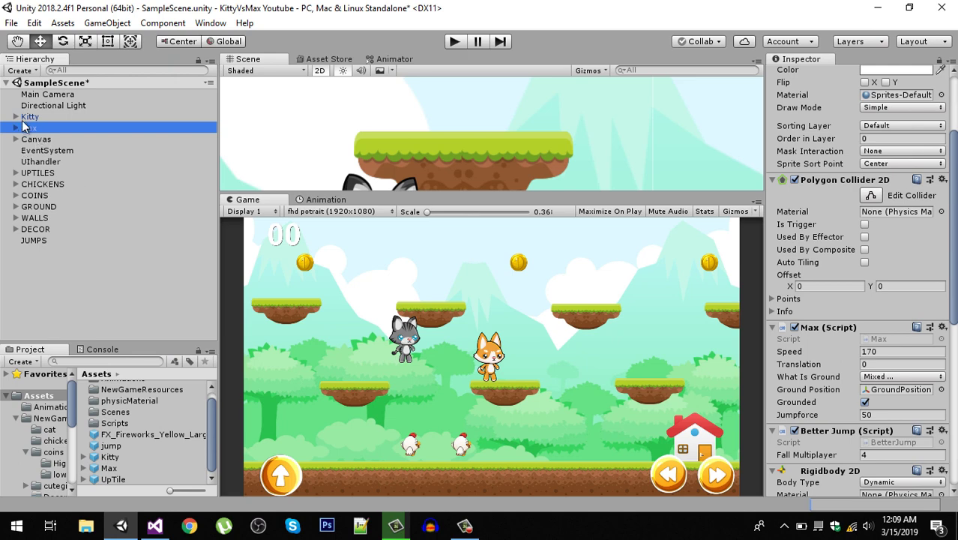
Step: Show Kitty's script with its Max field set to Max, Speed 250 and the Fireworks particle
{"action": "left_click", "coordinate": [30, 117]}
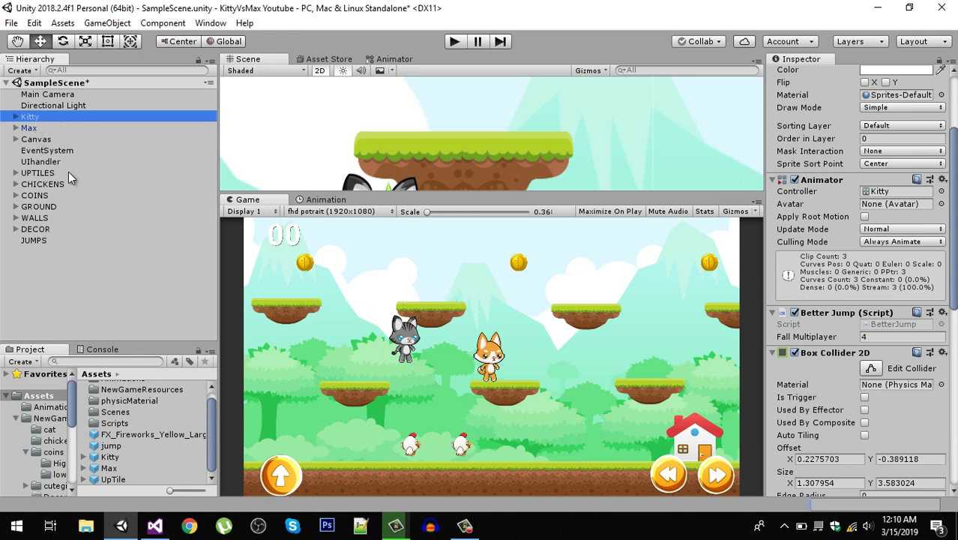
{"action": "scroll", "coordinate": [825, 397], "scroll_direction": "down", "scroll_amount": 10}
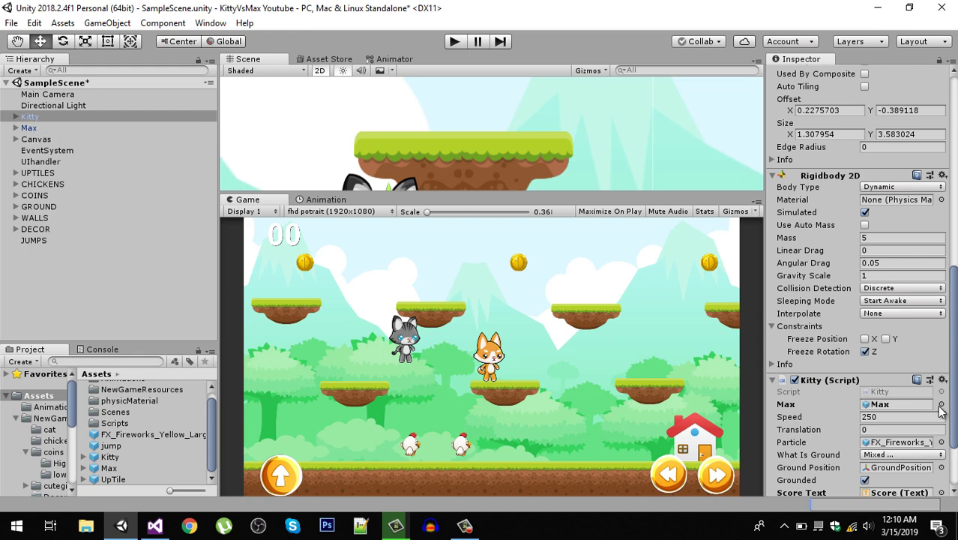
Step: Play until Kitty dies, pause to confirm Max (Script) is disabled, then stop play mode
{"action": "left_click", "coordinate": [454, 42]}
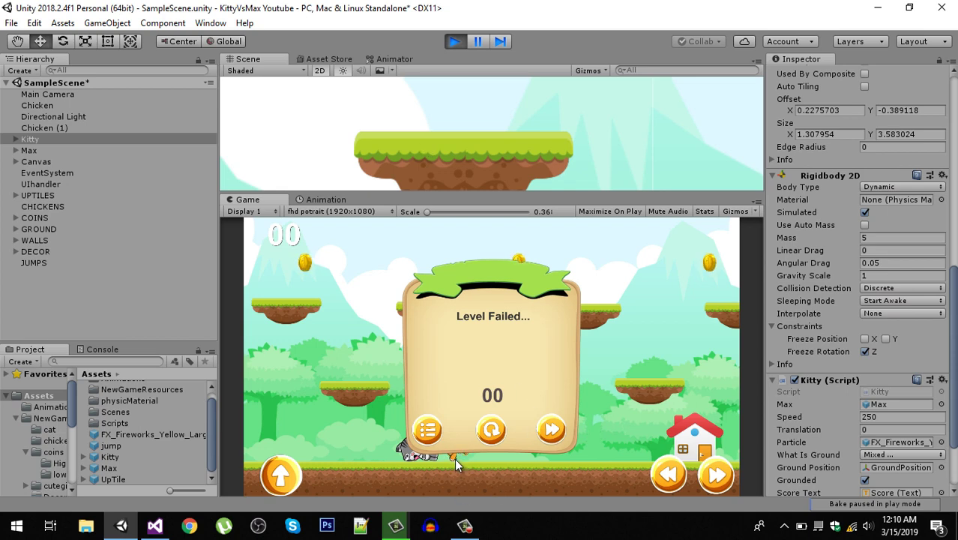
{"action": "left_click", "coordinate": [478, 41]}
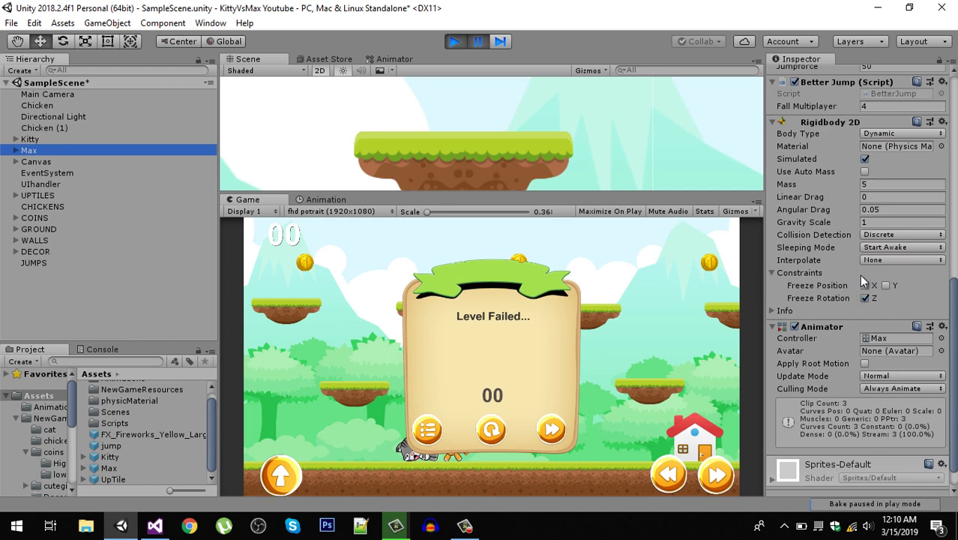
{"action": "scroll", "coordinate": [862, 280], "scroll_direction": "up", "scroll_amount": 5}
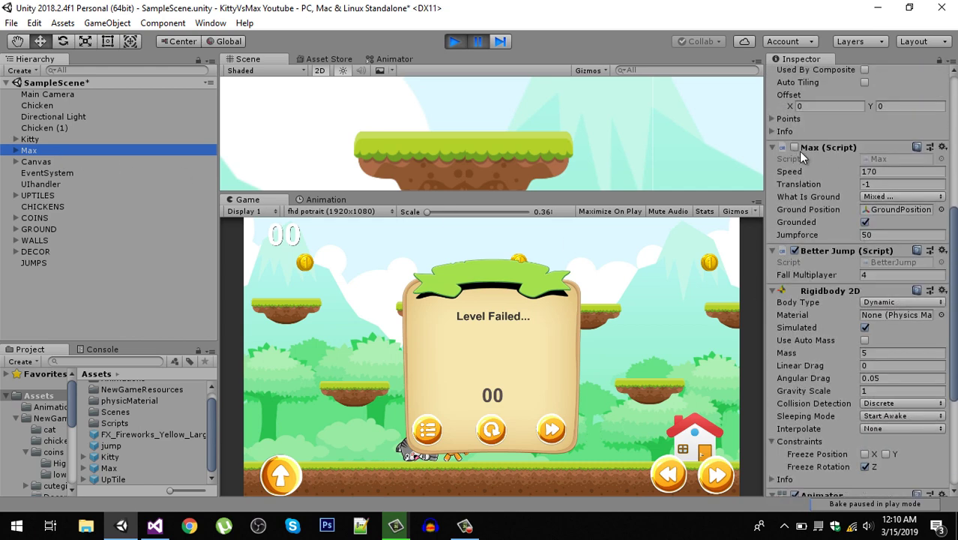
{"action": "left_click", "coordinate": [454, 43]}
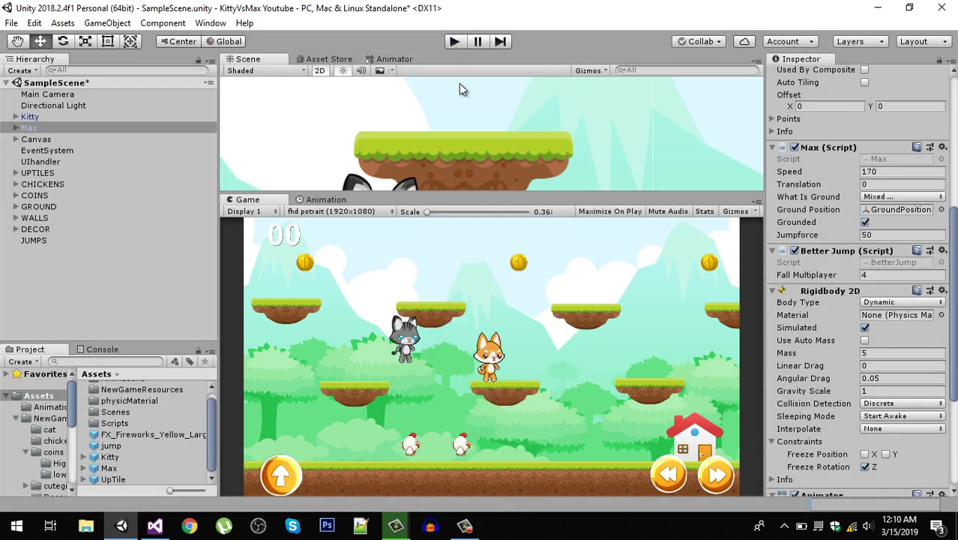